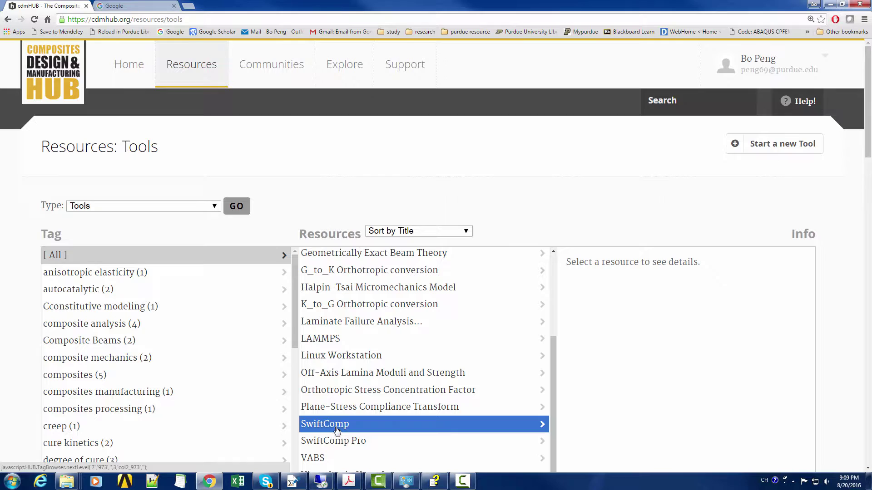
Step: Select SwiftComp in the cdmHUB tools list and look through its detailed resource page
{"action": "left_click", "coordinate": [336, 427]}
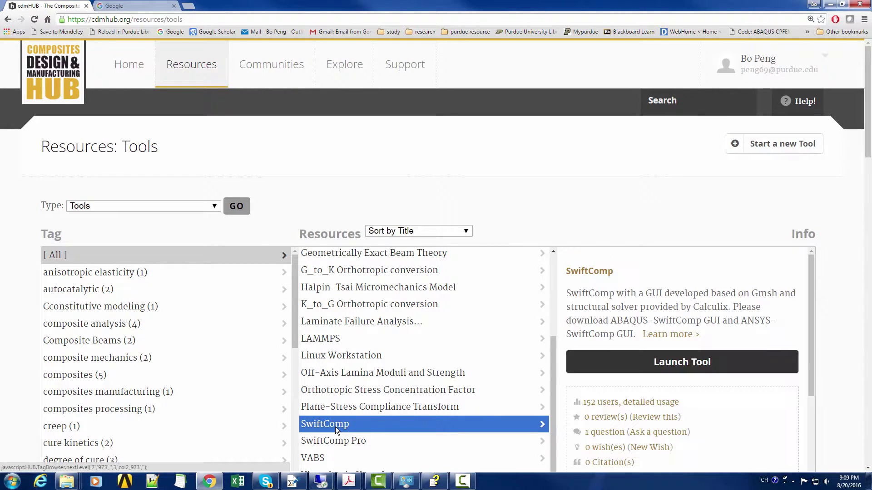
{"action": "left_click", "coordinate": [658, 335]}
{"action": "scroll", "coordinate": [309, 338], "scroll_direction": "down", "scroll_amount": 8}
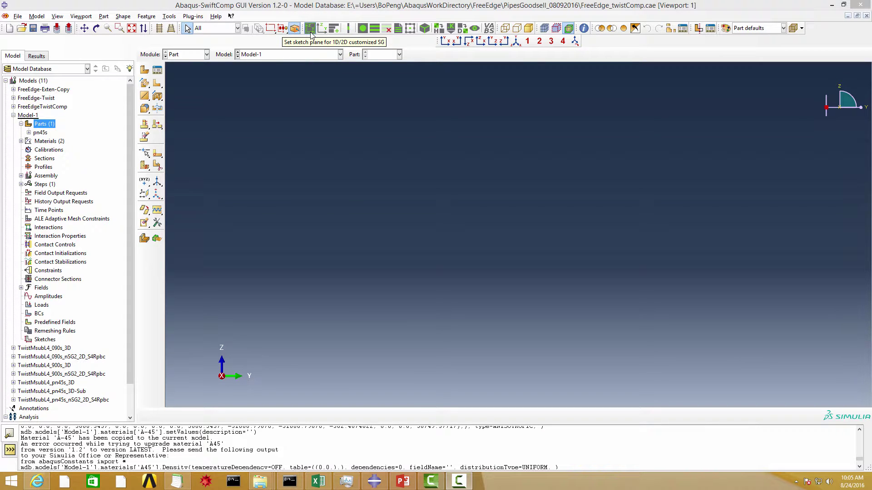
Step: In the Abaqus-SwiftComp GUI, set a 2D SG sketch plane in Model-1 with the new part named pn45s
{"action": "left_click", "coordinate": [311, 29]}
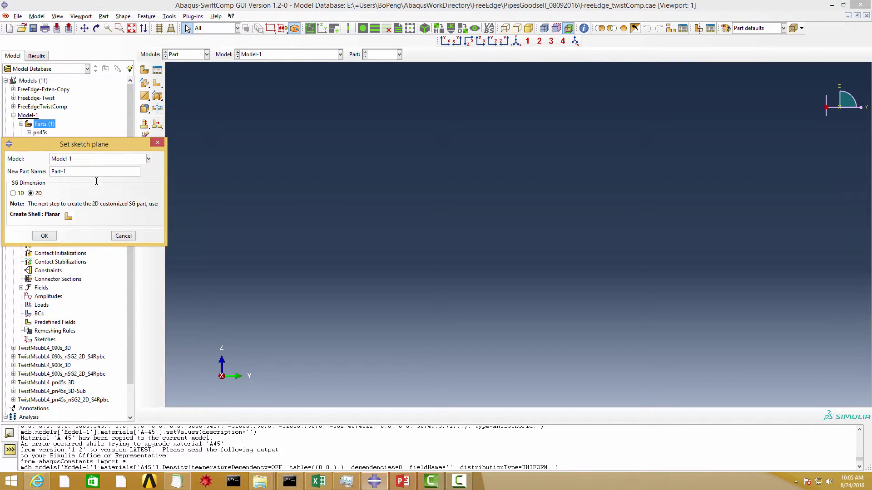
{"action": "left_click_drag", "start_coordinate": [51, 172], "coordinate": [81, 167]}
{"action": "type", "text": "pn45s"}
{"action": "left_click", "coordinate": [49, 236]}
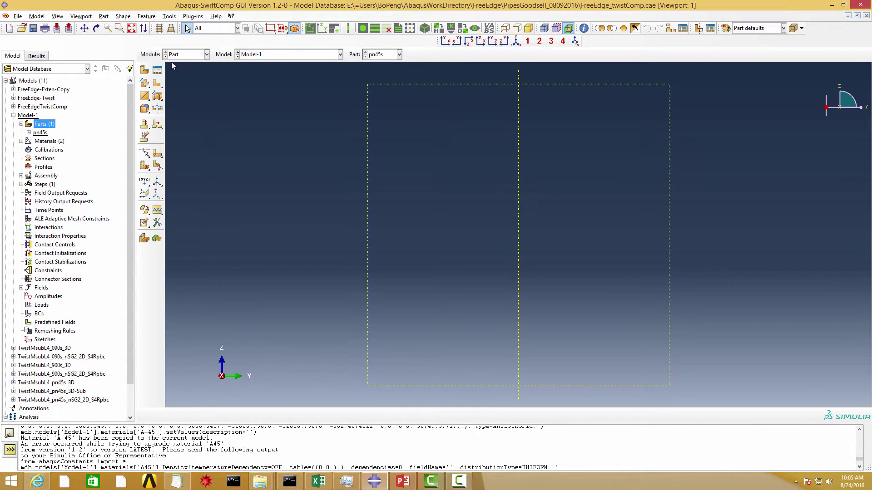
Step: Create a planar shell on the sketch plane, with the dotted axis vertical, from a rectangle with opposite corners at (-8,-2) and (8,2)
{"action": "left_click", "coordinate": [159, 87]}
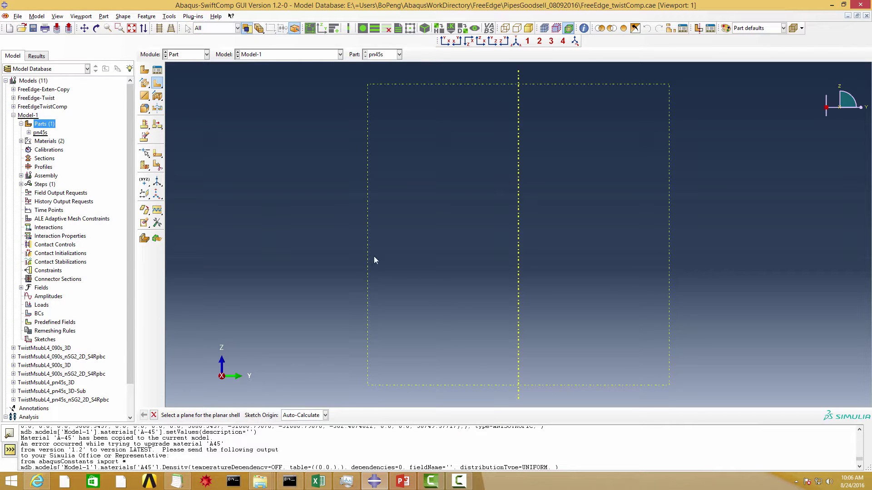
{"action": "left_click", "coordinate": [668, 244]}
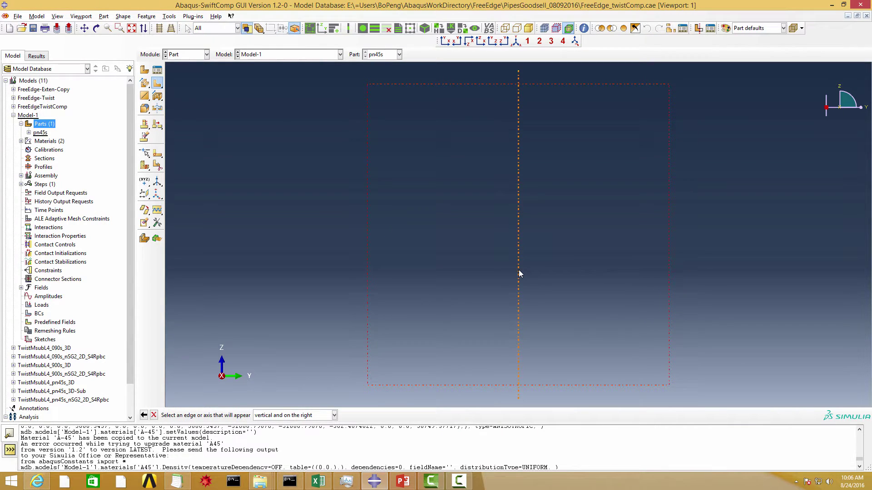
{"action": "left_click", "coordinate": [519, 274]}
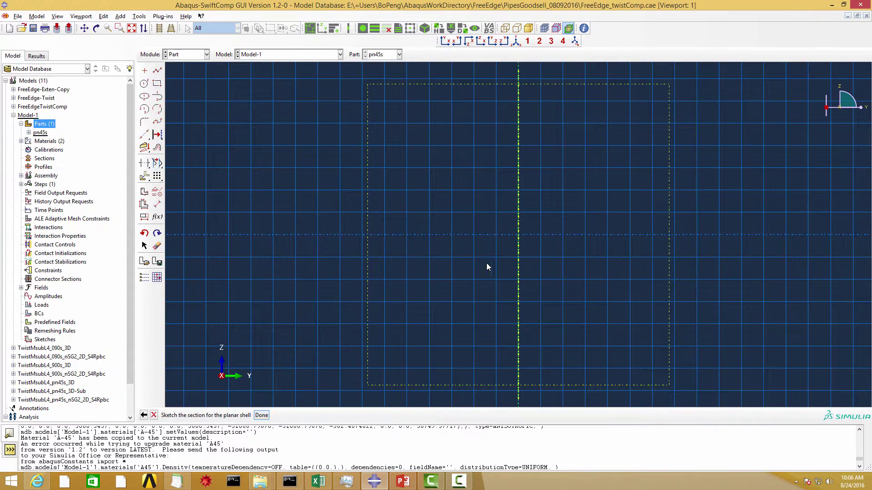
{"action": "left_click", "coordinate": [158, 85]}
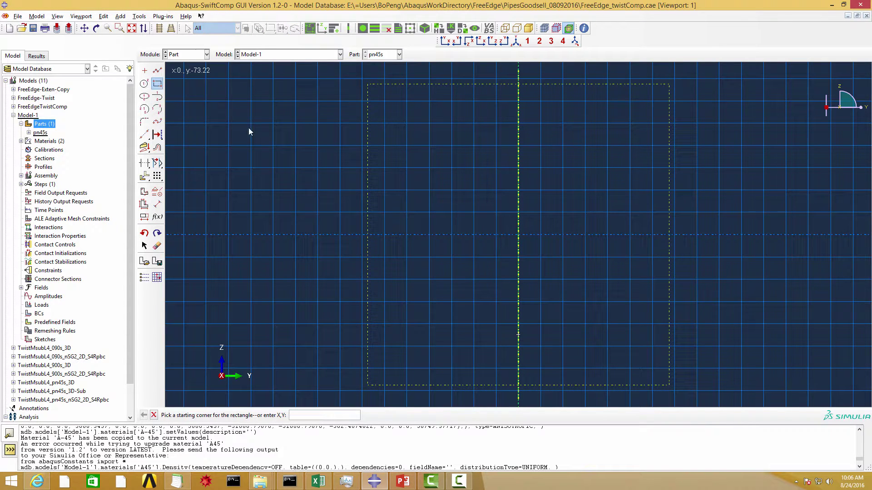
{"action": "type", "text": "-8,-1.5"}
{"action": "key", "text": "Return"}
{"action": "type", "text": "8"}
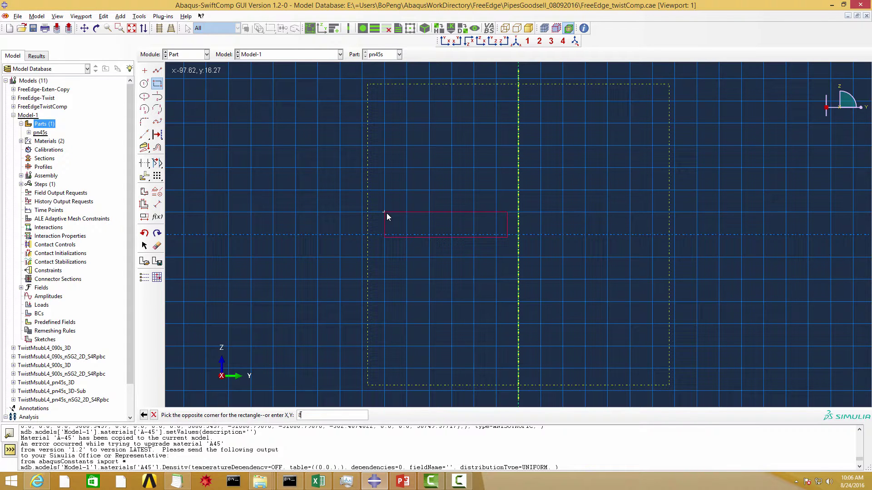
{"action": "type", "text": ",2"}
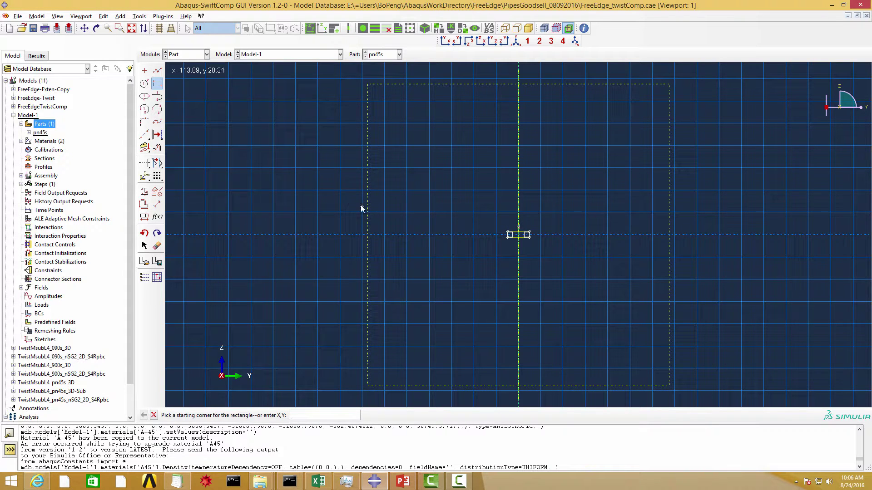
{"action": "middle_click", "coordinate": [361, 205]}
{"action": "middle_click", "coordinate": [361, 206]}
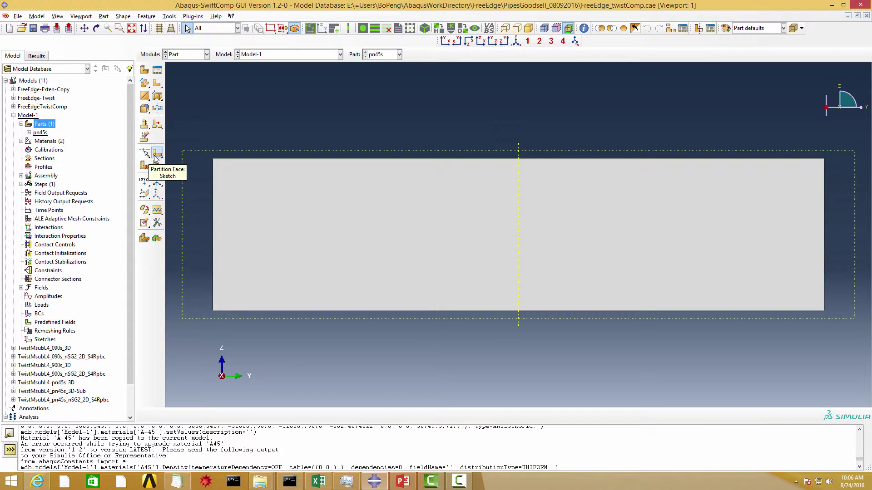
Step: Partition the rectangular face by sketch into four equal horizontal layers, split along the vertical centreline
{"action": "left_click", "coordinate": [154, 156]}
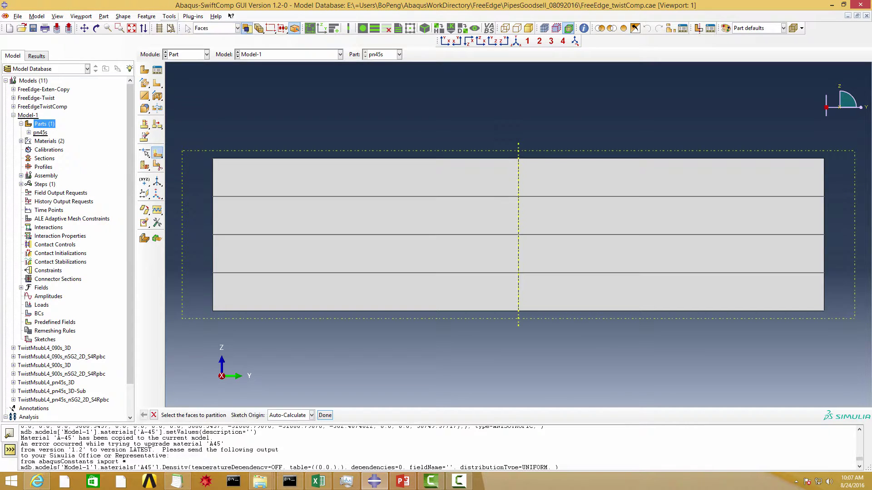
Step: Switch to the Property module and review the definition of material A-45
{"action": "left_click", "coordinate": [206, 55]}
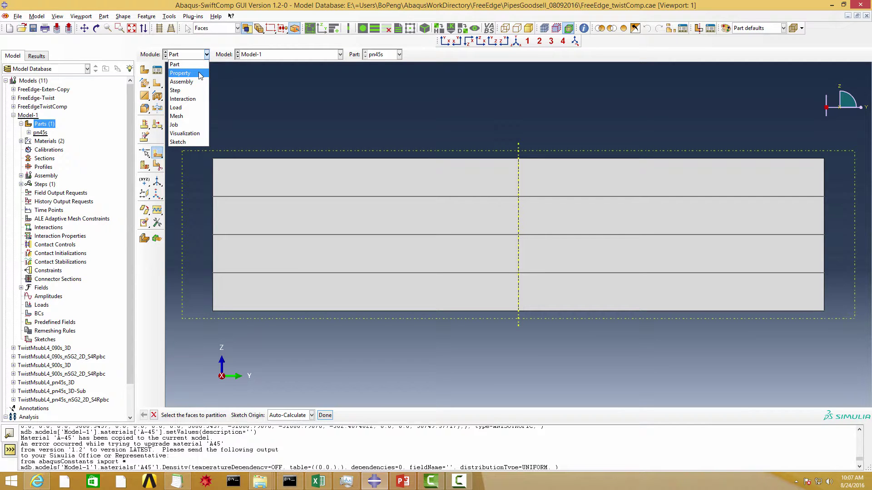
{"action": "left_click", "coordinate": [198, 72]}
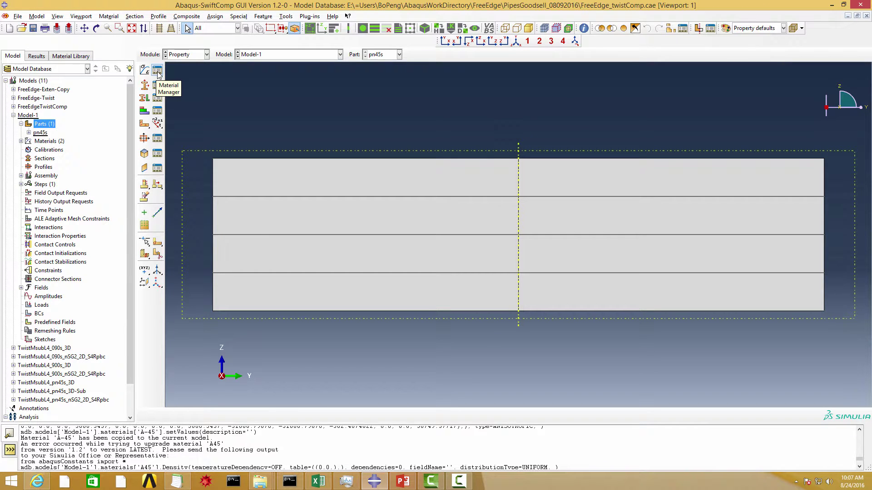
{"action": "left_click", "coordinate": [157, 71]}
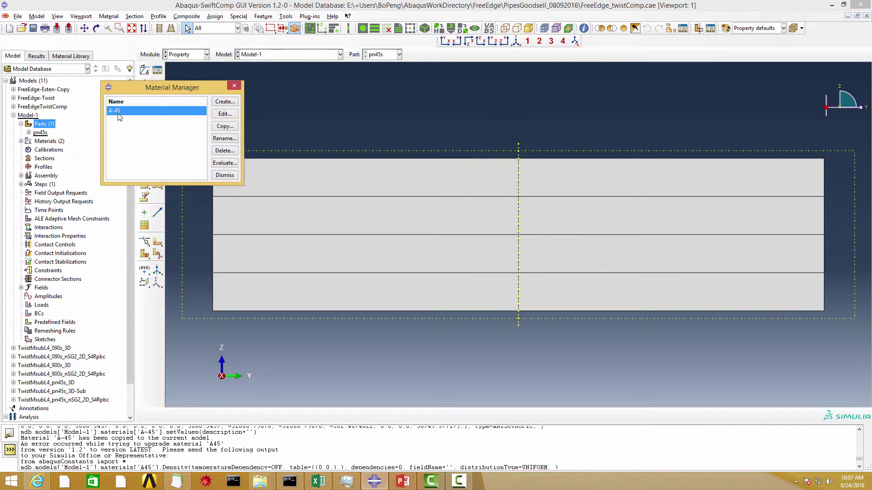
{"action": "left_click", "coordinate": [233, 119]}
{"action": "left_click", "coordinate": [57, 317]}
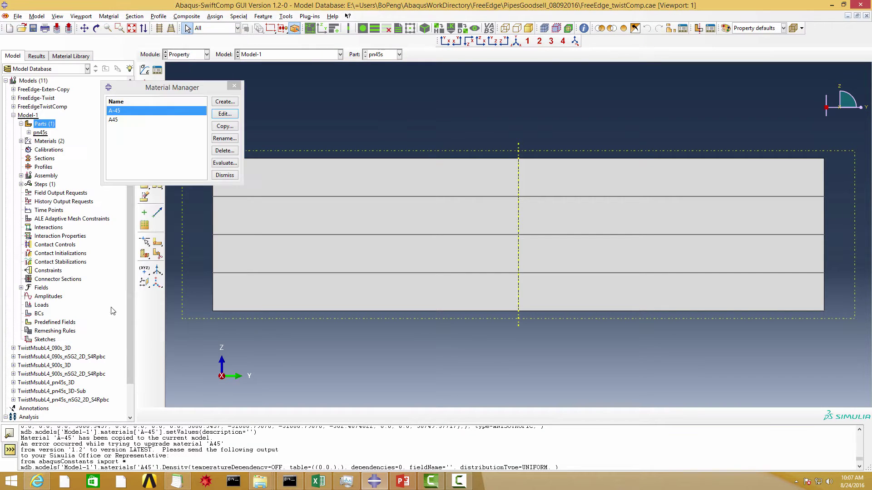
{"action": "left_click", "coordinate": [234, 86]}
Step: Create a homogeneous shell section named Section-45 with shell thickness 0.1 and material A45
{"action": "left_click", "coordinate": [157, 86]}
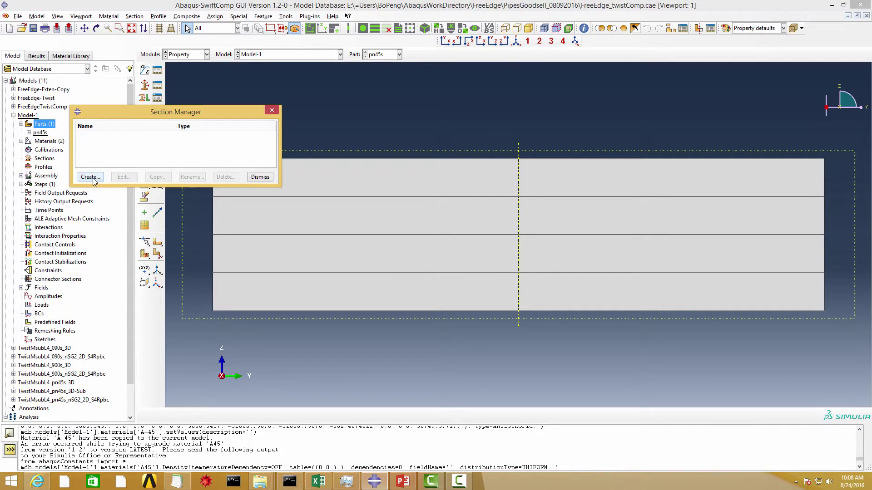
{"action": "left_click", "coordinate": [93, 177]}
{"action": "left_click", "coordinate": [43, 234]}
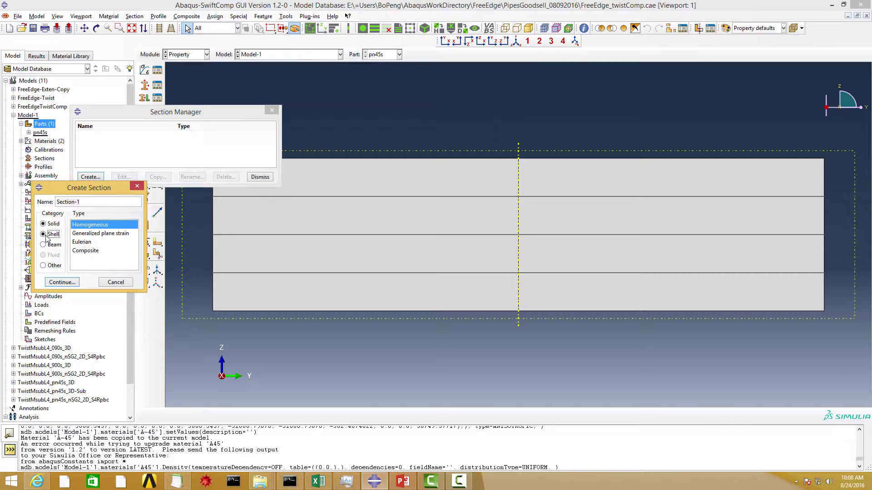
{"action": "left_click", "coordinate": [90, 202]}
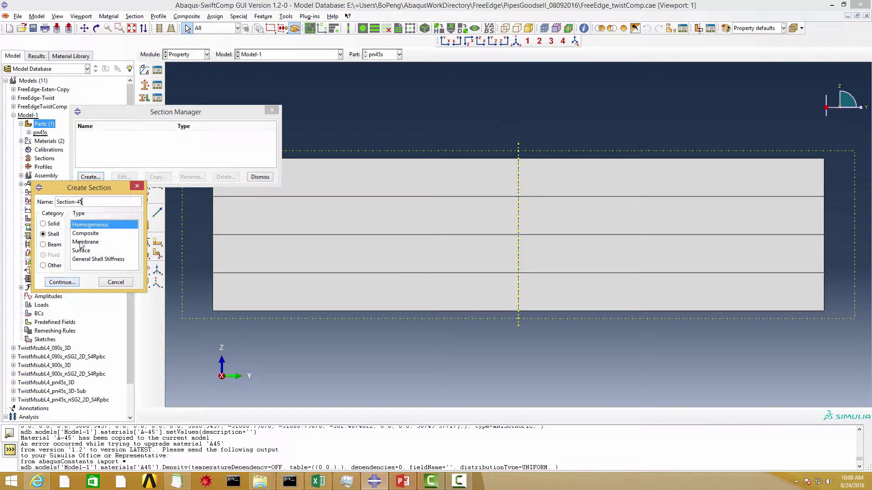
{"action": "left_click", "coordinate": [63, 282]}
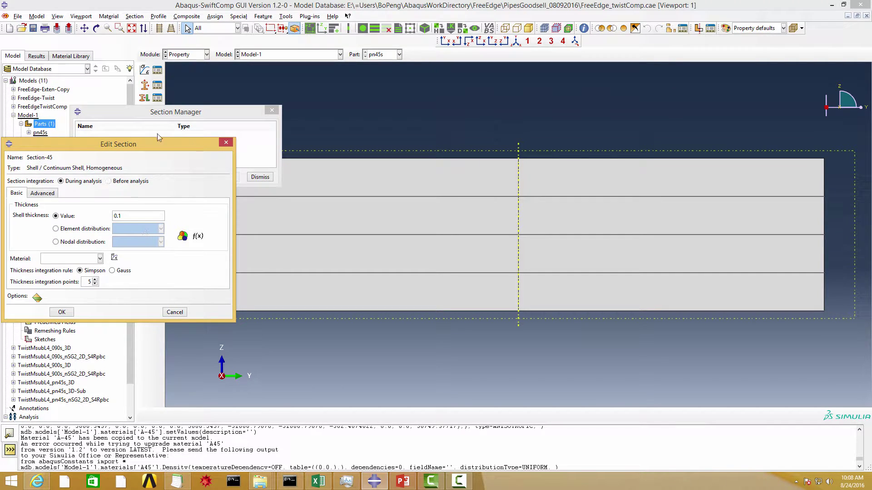
{"action": "left_click", "coordinate": [99, 259]}
{"action": "left_click", "coordinate": [63, 272]}
{"action": "left_click", "coordinate": [61, 312]}
Step: Create a homogeneous shell section named Section-n45 with shell thickness 0.1 and material A-45
{"action": "left_click", "coordinate": [90, 177]}
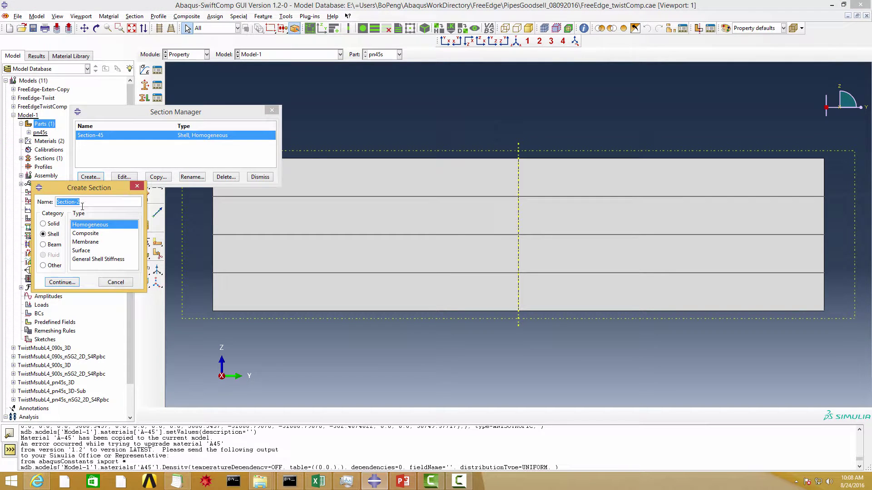
{"action": "left_click", "coordinate": [95, 202]}
{"action": "left_click", "coordinate": [73, 284]}
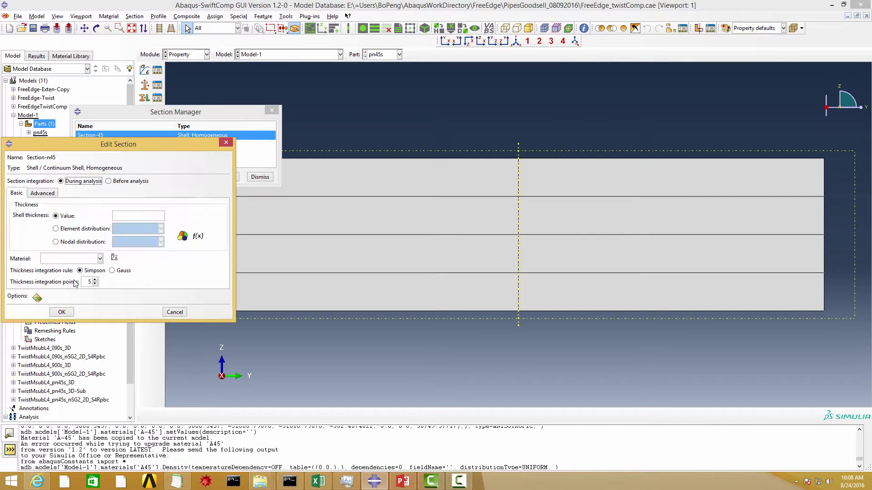
{"action": "left_click", "coordinate": [138, 215]}
{"action": "type", "text": "0.1"}
{"action": "left_click", "coordinate": [99, 259]}
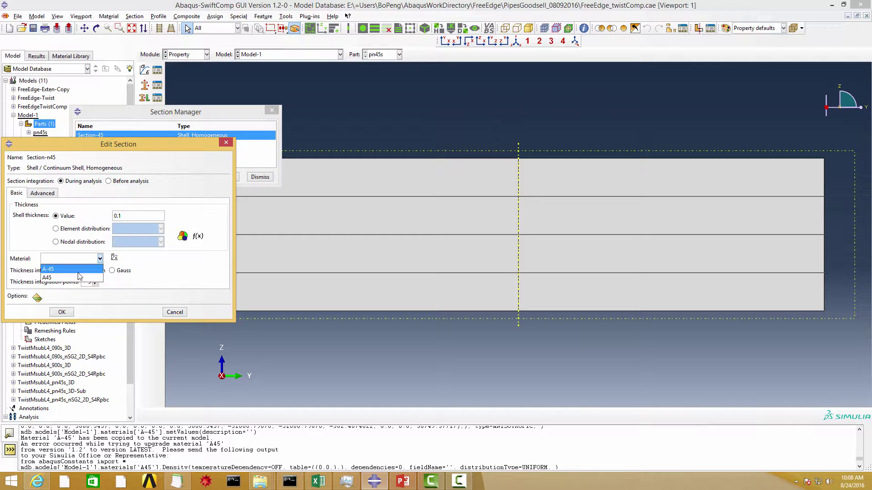
{"action": "left_click", "coordinate": [63, 272]}
{"action": "left_click", "coordinate": [62, 312]}
{"action": "left_click", "coordinate": [272, 110]}
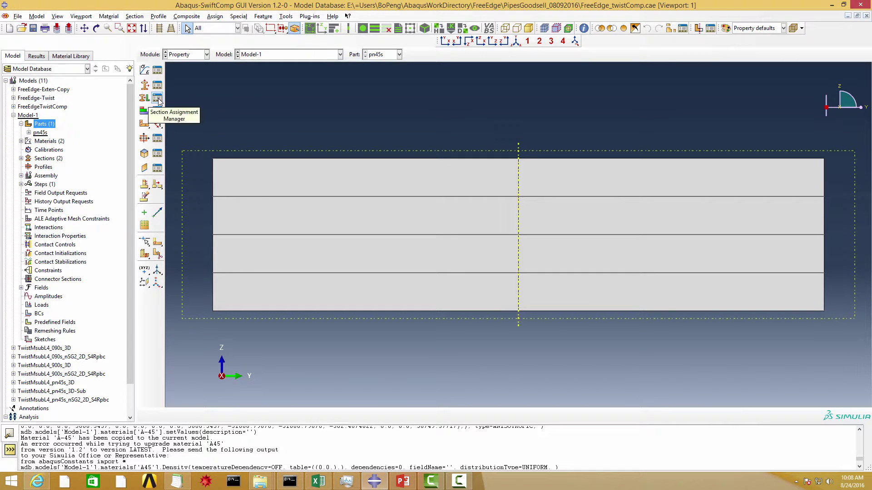
Step: Assign Section-45 to the uppermost and lowermost layers of the part as region Set-1
{"action": "left_click", "coordinate": [159, 99]}
{"action": "left_click", "coordinate": [71, 254]}
{"action": "left_click", "coordinate": [574, 188]}
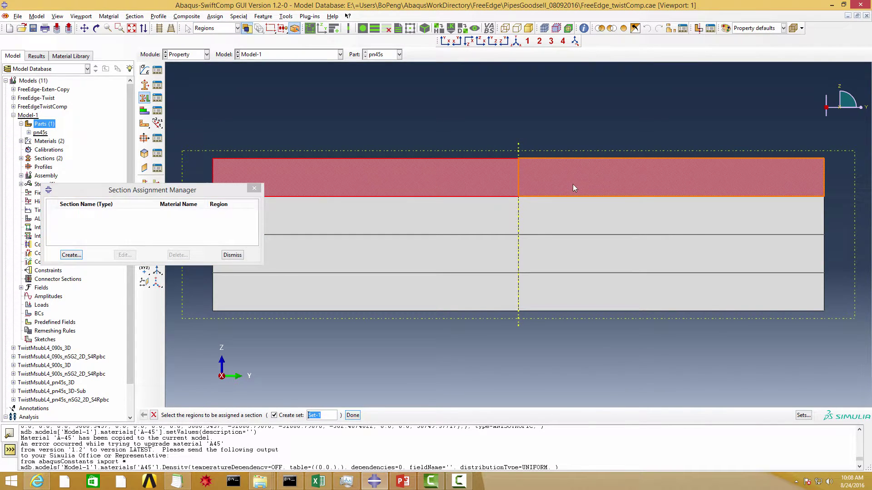
{"action": "left_click", "coordinate": [485, 292], "text": "shift"}
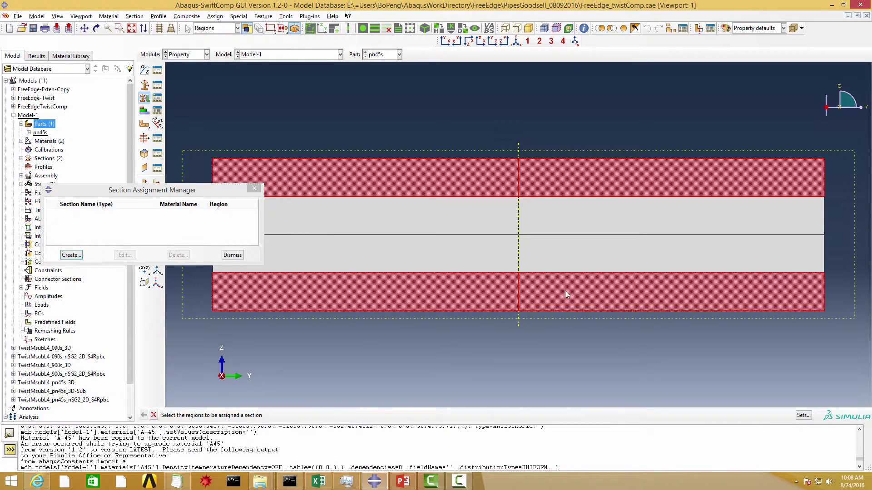
{"action": "middle_click", "coordinate": [565, 291]}
{"action": "left_click", "coordinate": [143, 289]}
{"action": "left_click", "coordinate": [113, 296]}
{"action": "left_click", "coordinate": [91, 370]}
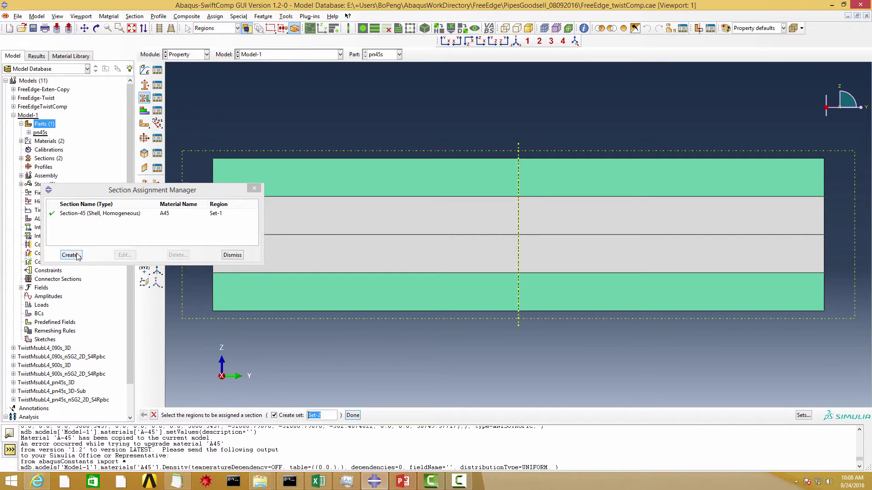
Step: Assign Section-n45 to the two middle layers as region Set-2, taking the thickness from the section
{"action": "left_click", "coordinate": [506, 248]}
{"action": "left_click", "coordinate": [499, 216], "text": "shift"}
{"action": "middle_click", "coordinate": [499, 216]}
{"action": "left_click", "coordinate": [144, 290]}
{"action": "left_click", "coordinate": [113, 306]}
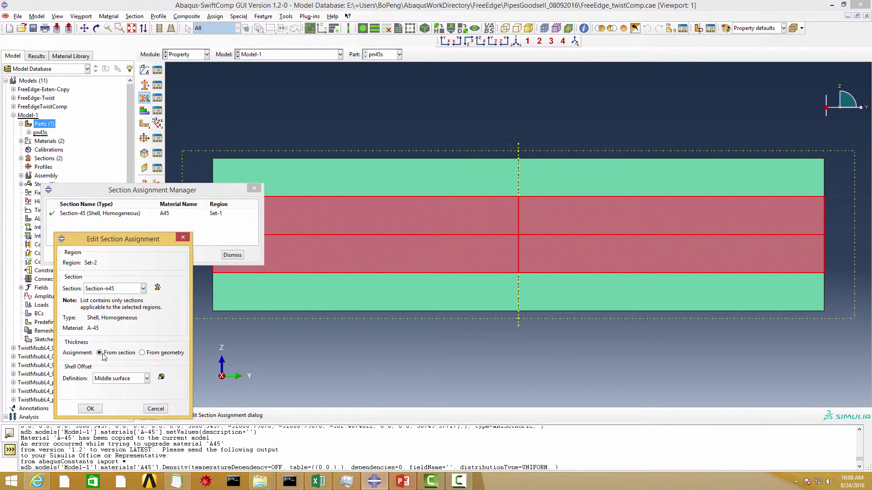
{"action": "left_click", "coordinate": [93, 411]}
Step: In the Mesh module, seed the horizontal edges by size with single bias, minimum 0.08 and maximum 0.25, flipping the bias on the left half
{"action": "left_click", "coordinate": [186, 54]}
{"action": "left_click", "coordinate": [186, 114]}
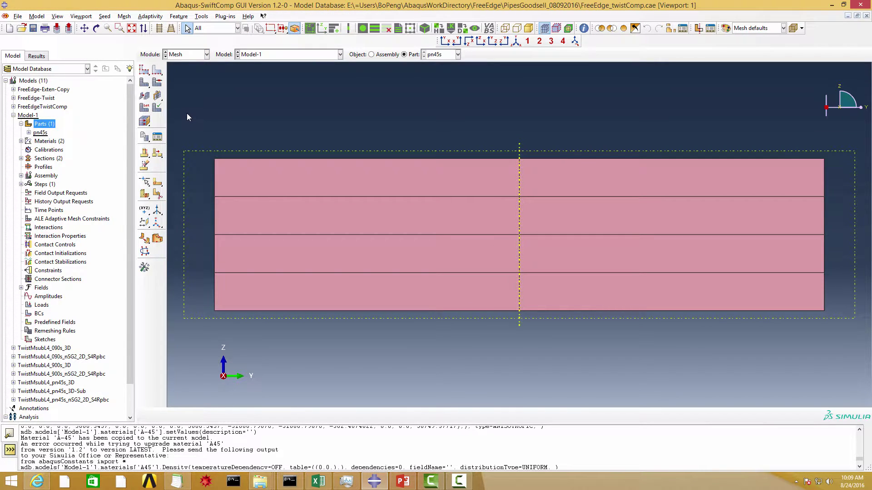
{"action": "left_click", "coordinate": [157, 70]}
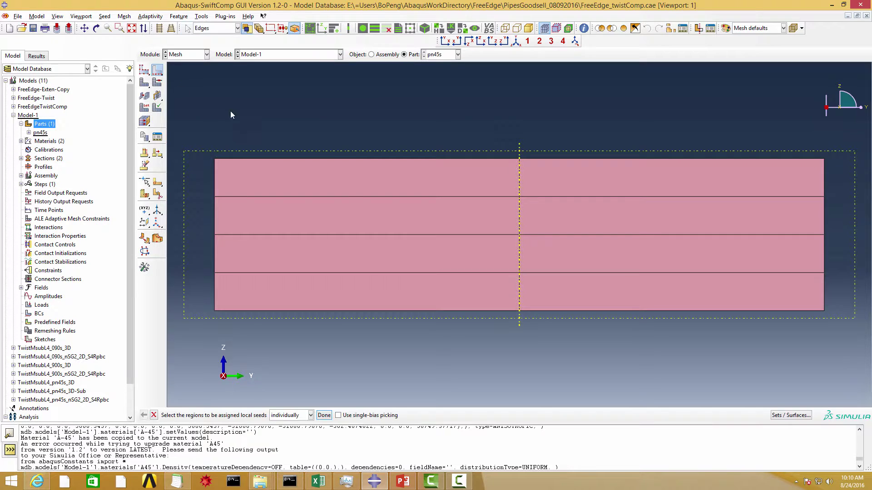
{"action": "left_click_drag", "start_coordinate": [230, 111], "coordinate": [403, 320]}
{"action": "left_click_drag", "start_coordinate": [568, 113], "coordinate": [621, 321], "text": "shift"}
{"action": "middle_click", "coordinate": [616, 363]}
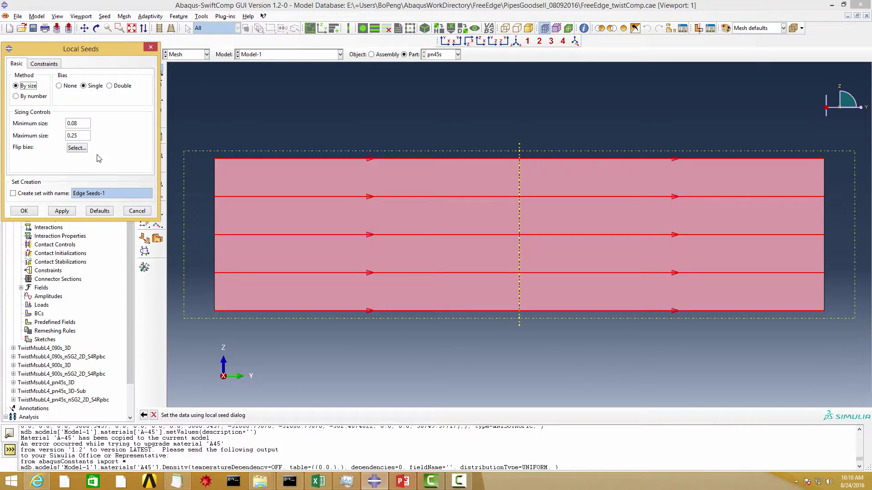
{"action": "left_click", "coordinate": [79, 152]}
{"action": "left_click_drag", "start_coordinate": [320, 187], "coordinate": [392, 331]}
{"action": "middle_click", "coordinate": [391, 330]}
{"action": "left_click", "coordinate": [25, 210]}
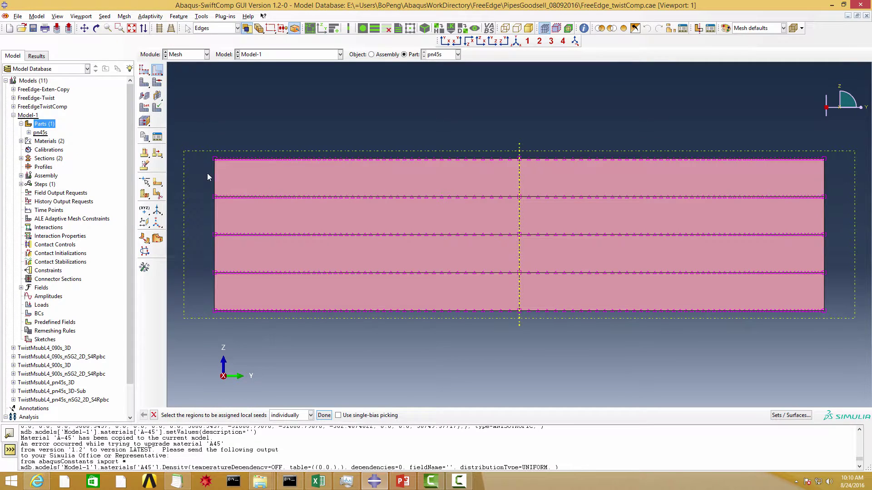
Step: Seed all vertical edges of the part by number with double bias
{"action": "left_click_drag", "start_coordinate": [207, 173], "coordinate": [527, 217]}
{"action": "left_click_drag", "start_coordinate": [181, 127], "coordinate": [841, 339]}
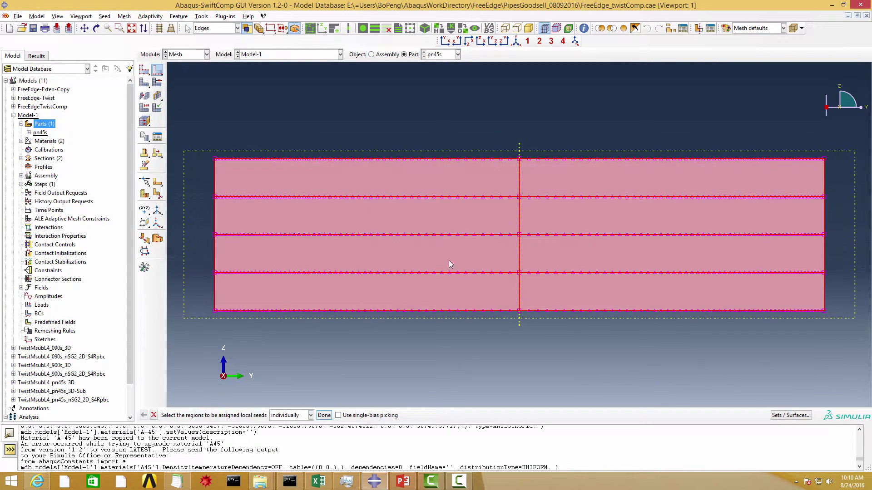
{"action": "middle_click", "coordinate": [700, 366]}
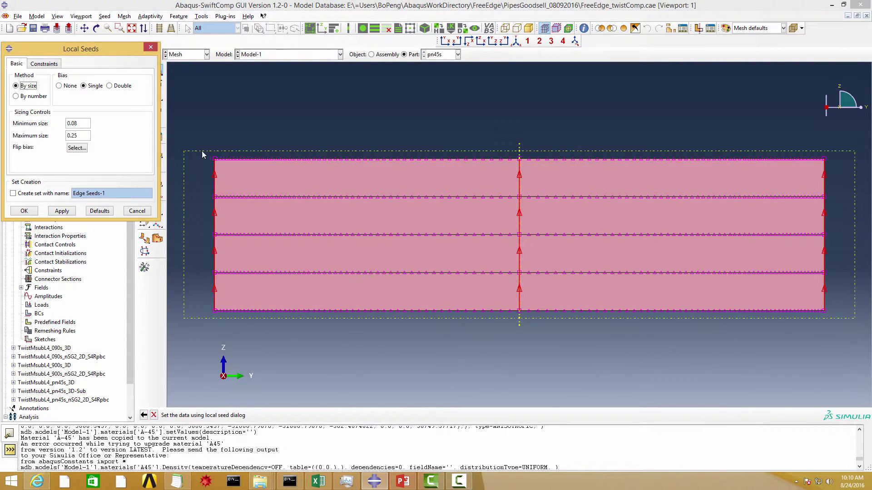
{"action": "left_click", "coordinate": [109, 85]}
{"action": "left_click", "coordinate": [33, 96]}
{"action": "left_click", "coordinate": [24, 211]}
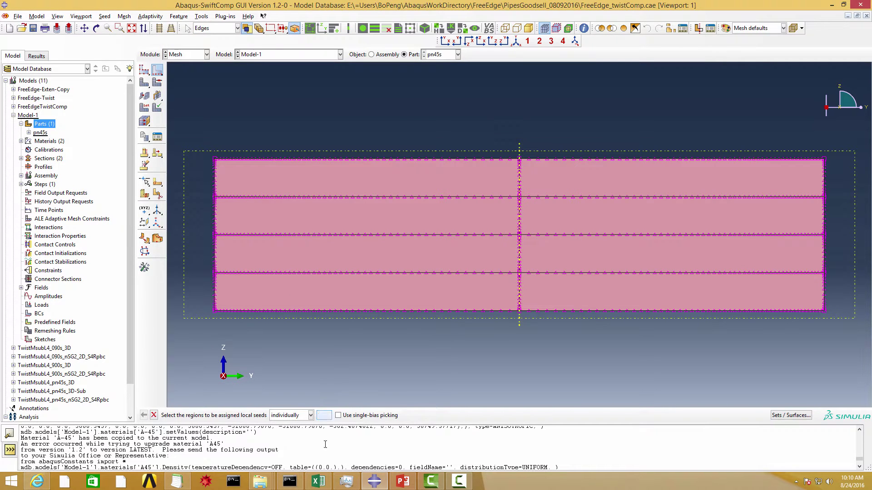
Step: Generate the mesh on part pn45s from the assigned edge seeds
{"action": "left_click", "coordinate": [144, 239]}
{"action": "middle_click", "coordinate": [232, 104]}
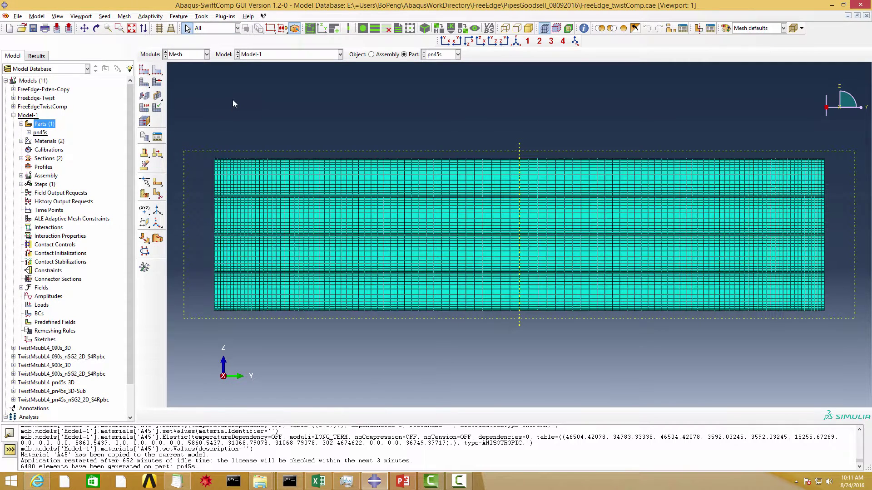
{"action": "key", "text": "ctrl"}
{"action": "key", "text": "ctrl"}
{"action": "key", "text": "ctrl"}
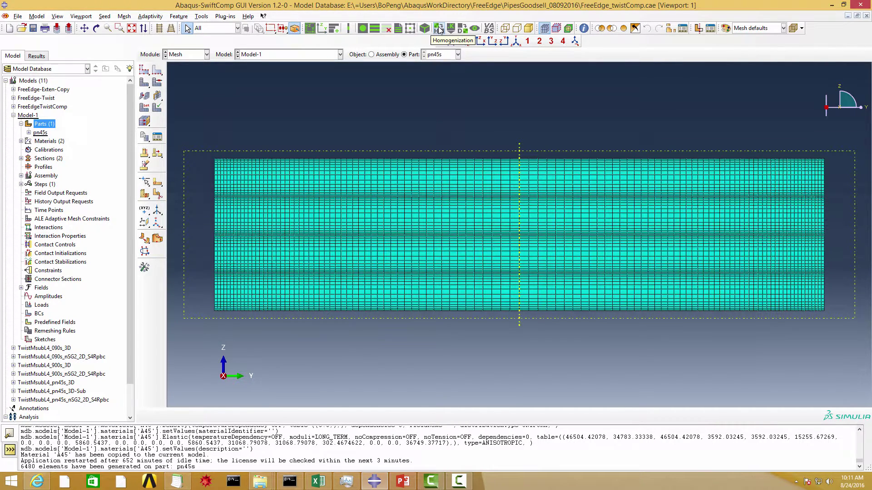
Step: Run a SwiftComp homogenization of part pn45s in Model-1 with the 1D (Beam) macroscopic model and the classical specific model
{"action": "left_click", "coordinate": [438, 30]}
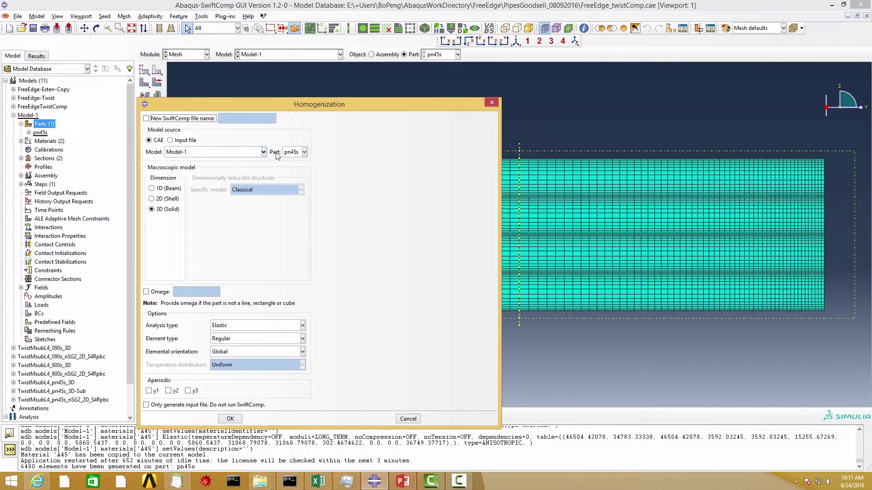
{"action": "left_click", "coordinate": [152, 189]}
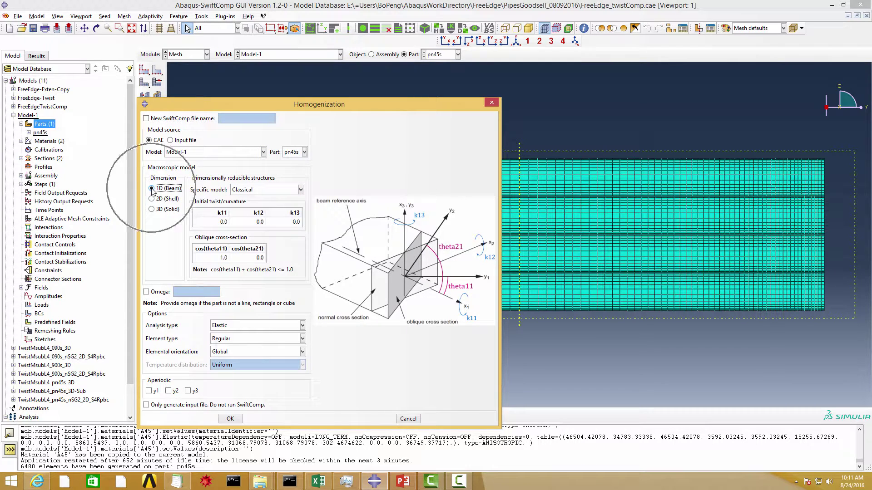
{"action": "left_click", "coordinate": [225, 418]}
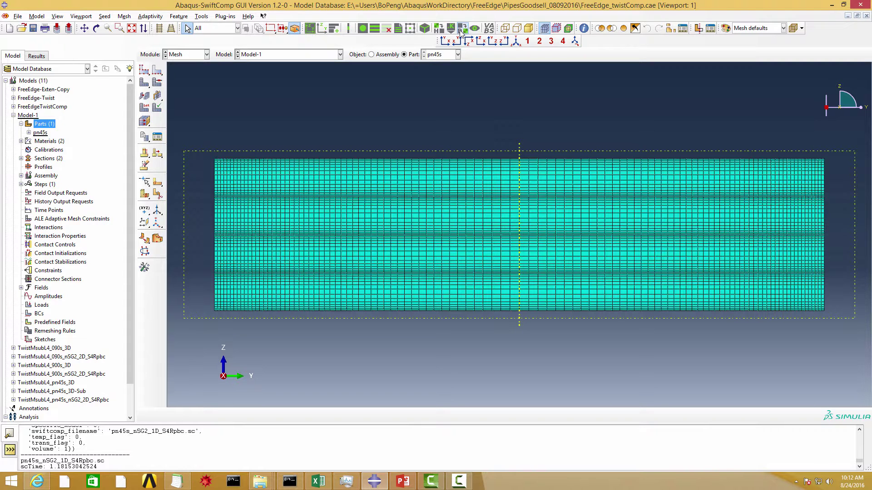
Step: Run dehomogenization of pn45s_nSG2_1D_S4Rpbc with kappa11 set to 1.89428E-07 and kappa12 set to 8.04833E-08
{"action": "left_click", "coordinate": [460, 31]}
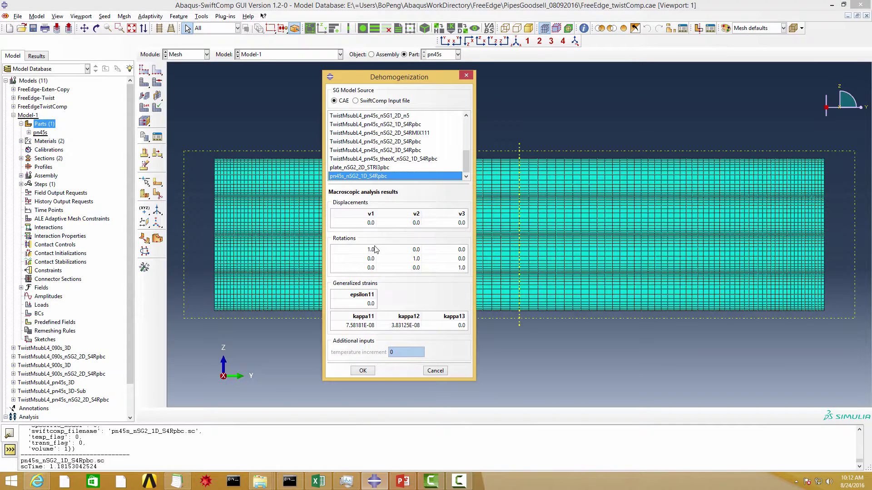
{"action": "double_click", "coordinate": [362, 325]}
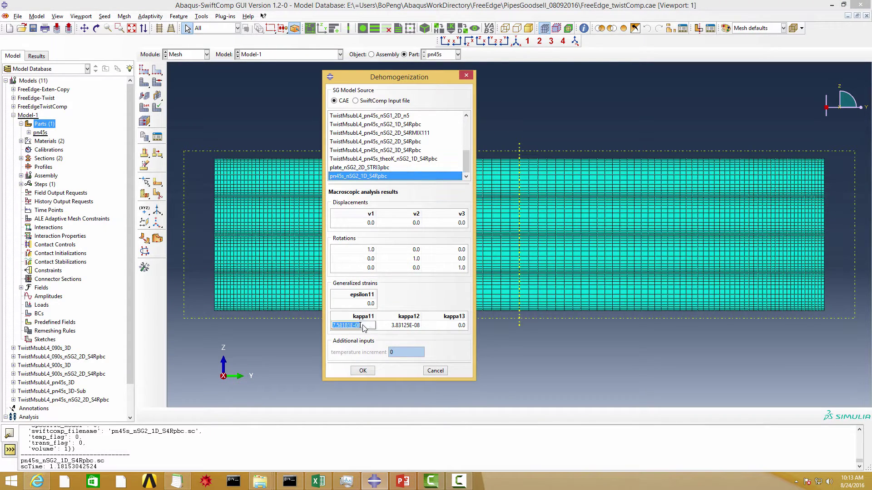
{"action": "type", "text": "1.89428E-07\t8.04833E-08"}
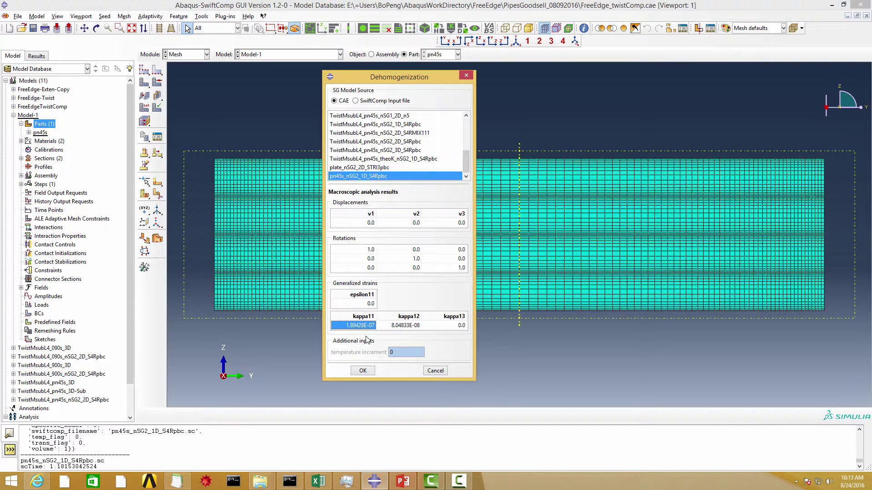
{"action": "left_click", "coordinate": [362, 371]}
Step: In the Visualization module, view the contour plots of stress SN and displacement U for the dehomogenized model in Viewport 1
{"action": "left_click", "coordinate": [206, 55]}
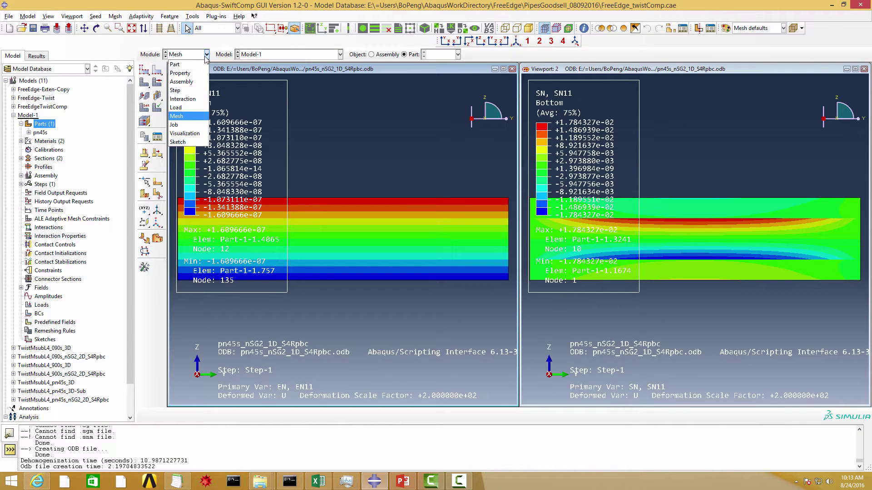
{"action": "left_click", "coordinate": [185, 133]}
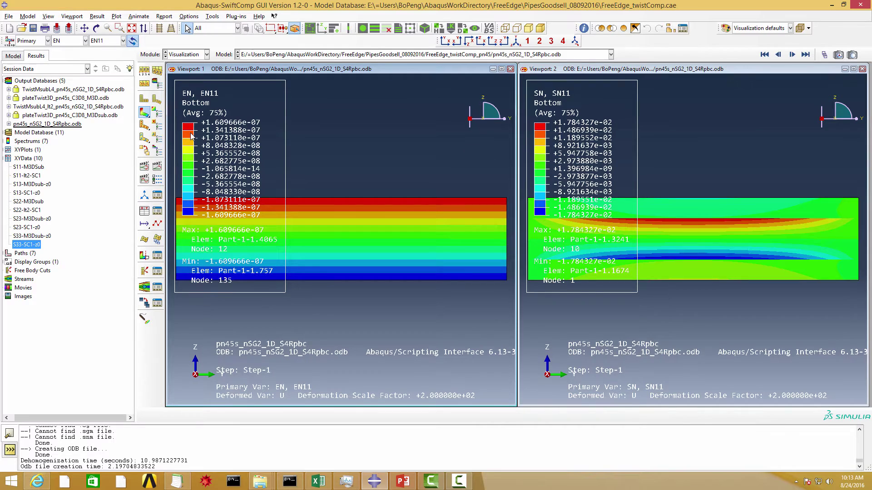
{"action": "left_click", "coordinate": [85, 40]}
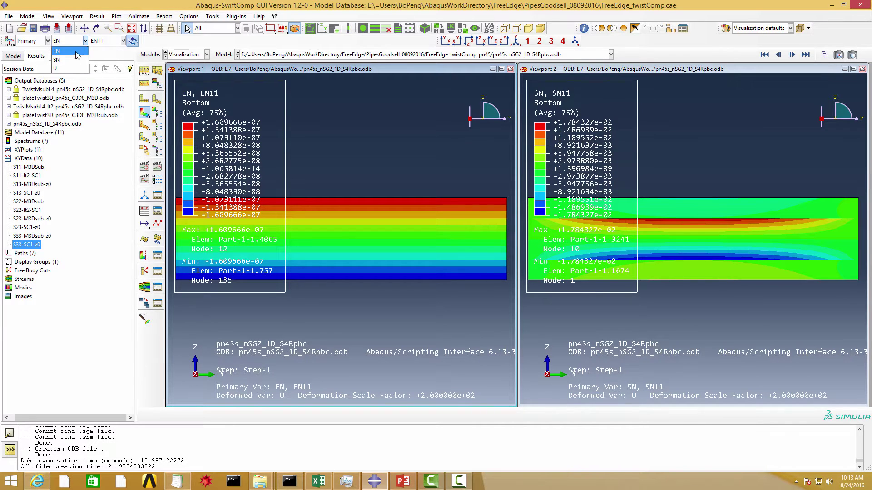
{"action": "left_click", "coordinate": [73, 60]}
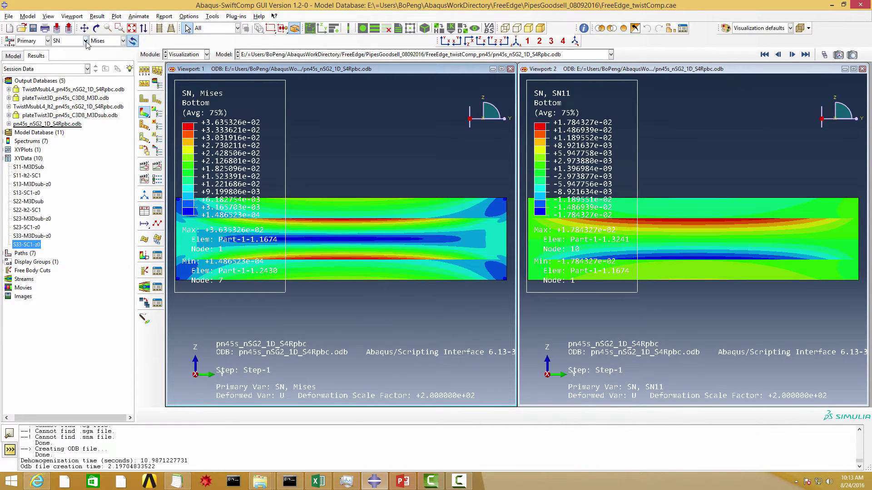
{"action": "left_click", "coordinate": [85, 41]}
{"action": "left_click", "coordinate": [76, 68]}
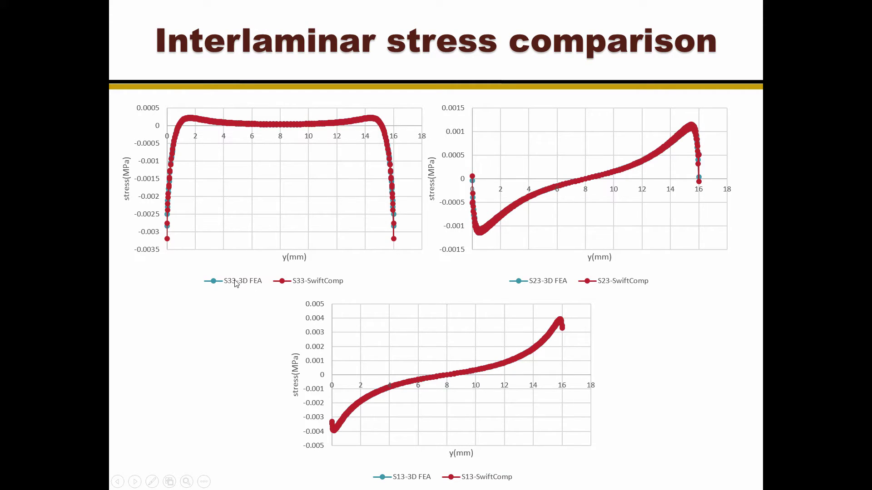
{"action": "key", "text": "ctrl"}
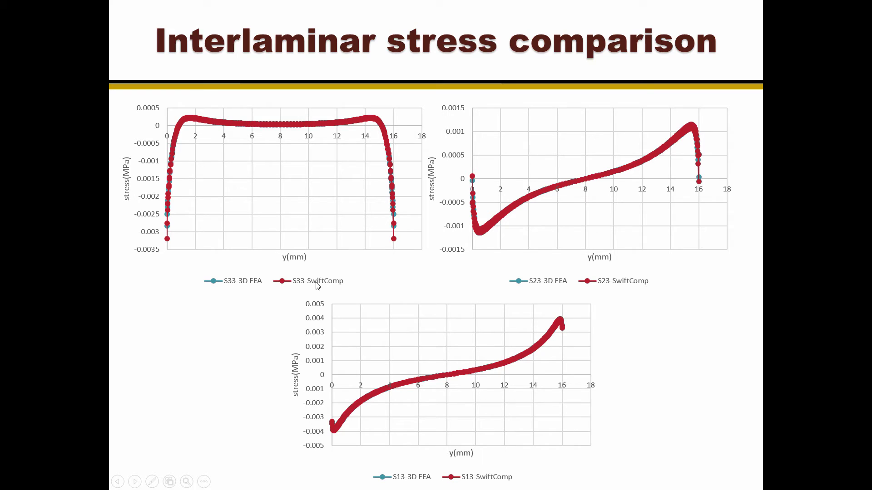